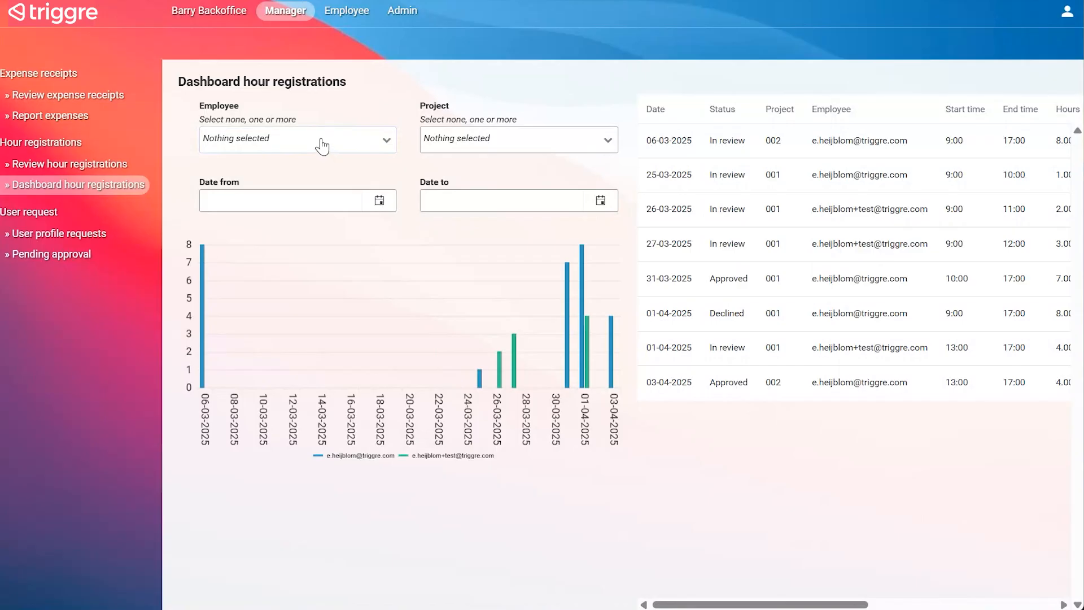
- Filter the hour registrations dashboard to show only the test employee's account
{"action": "left_click", "coordinate": [322, 145]}
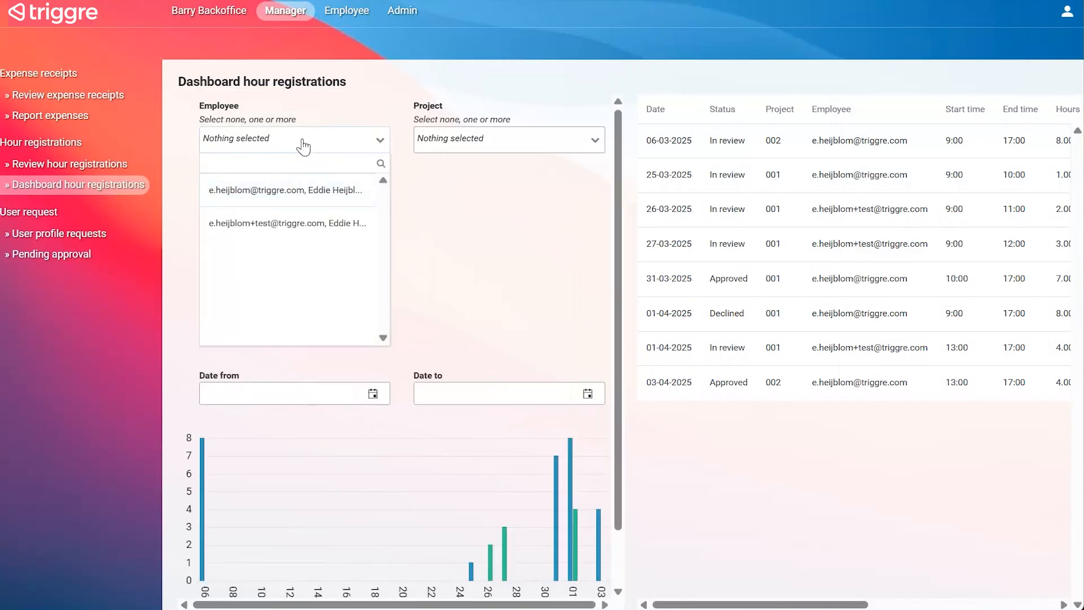
{"action": "left_click", "coordinate": [267, 234]}
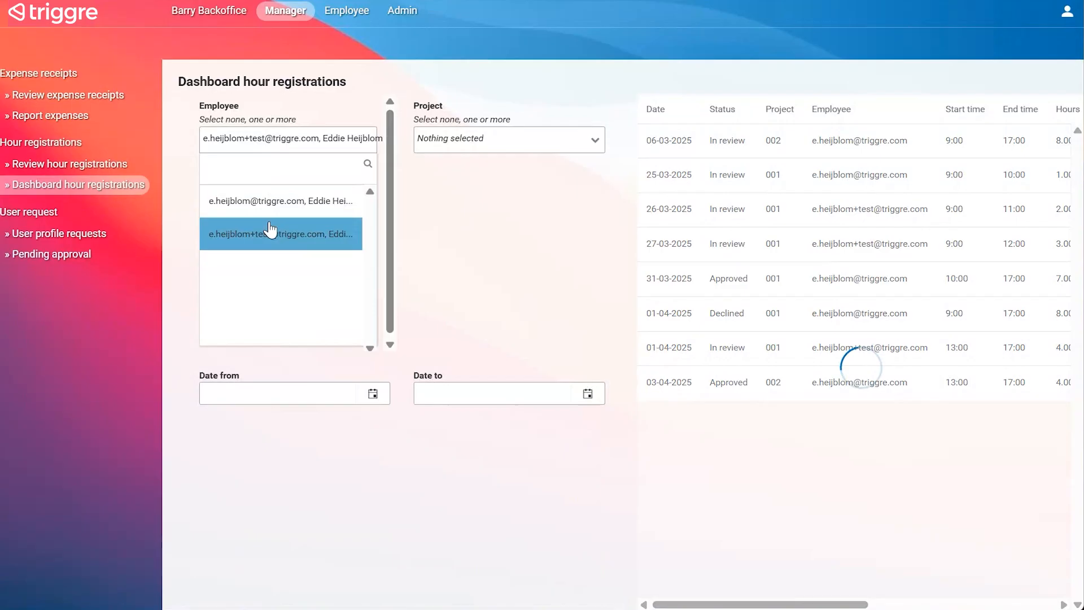
{"action": "left_click", "coordinate": [403, 232]}
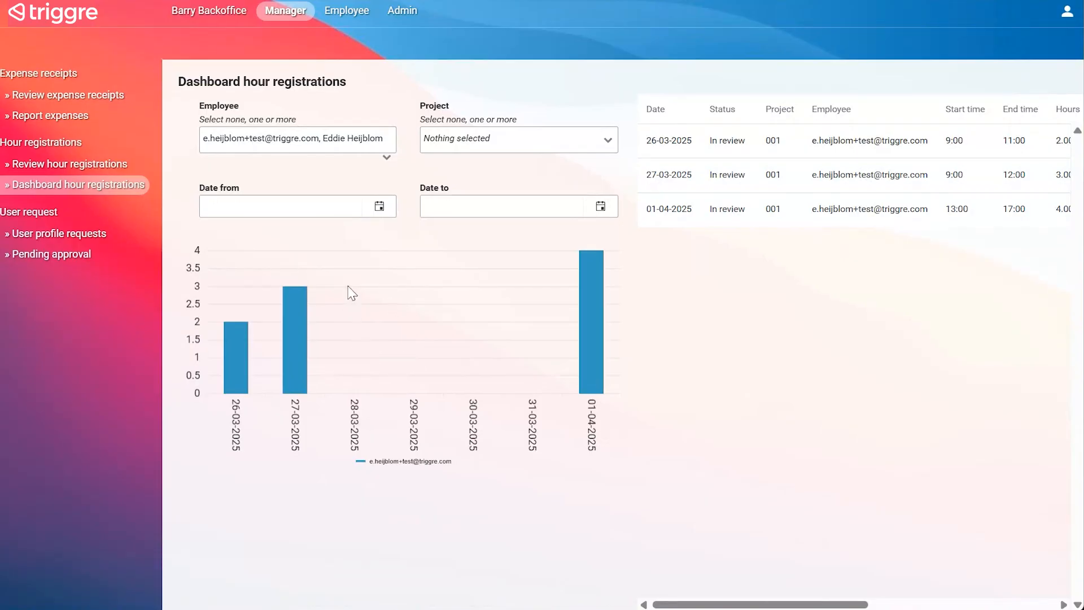
- Add the other employee to the Employee filter, and clear both employees from the selection
{"action": "left_click", "coordinate": [325, 147]}
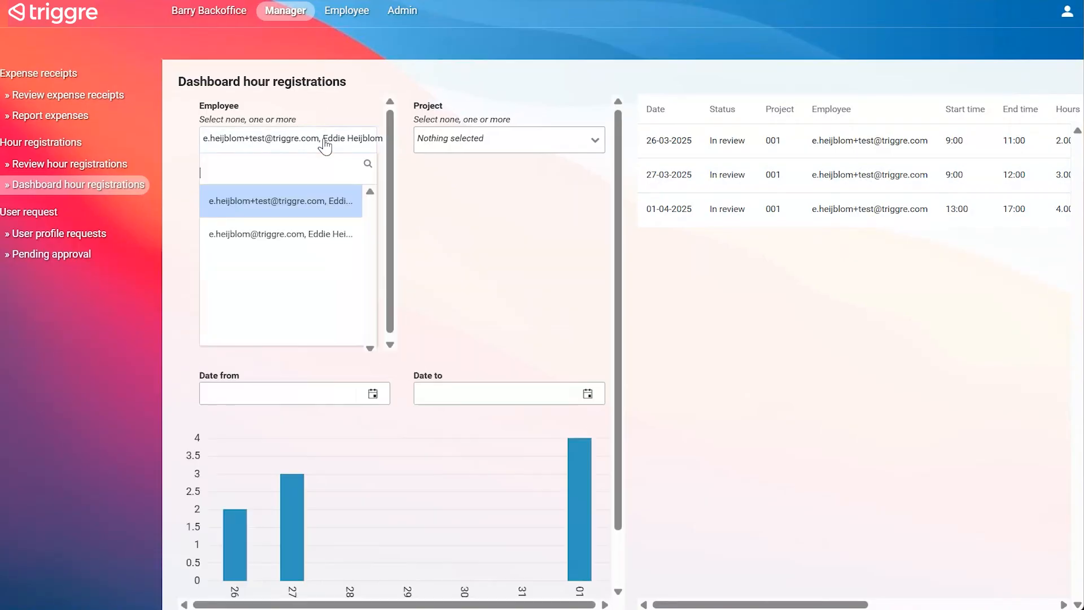
{"action": "left_click", "coordinate": [254, 242]}
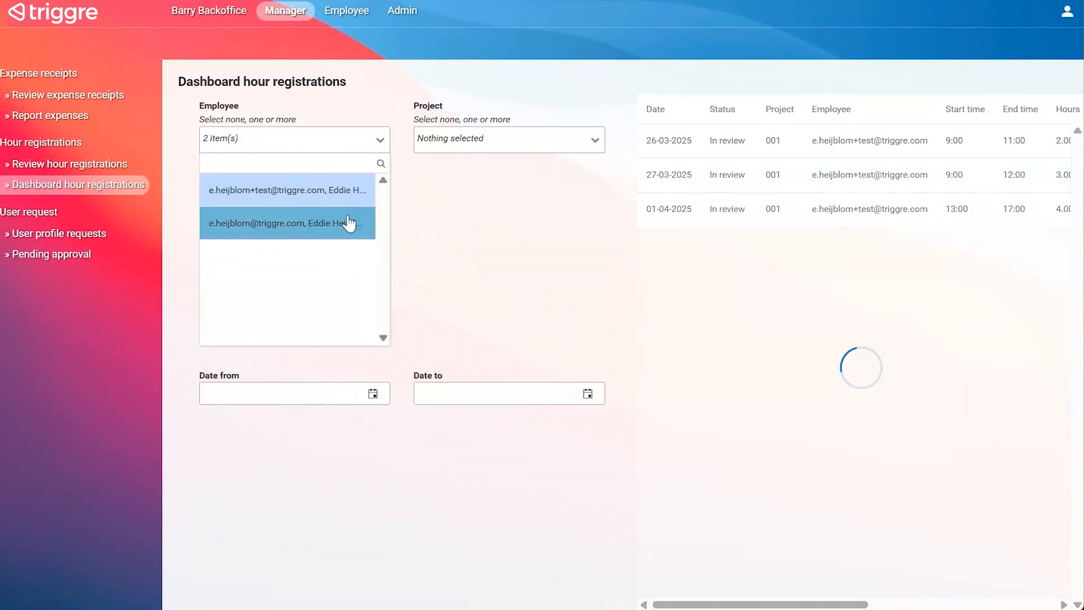
{"action": "left_click", "coordinate": [290, 232]}
{"action": "left_click", "coordinate": [285, 202]}
{"action": "left_click", "coordinate": [414, 176]}
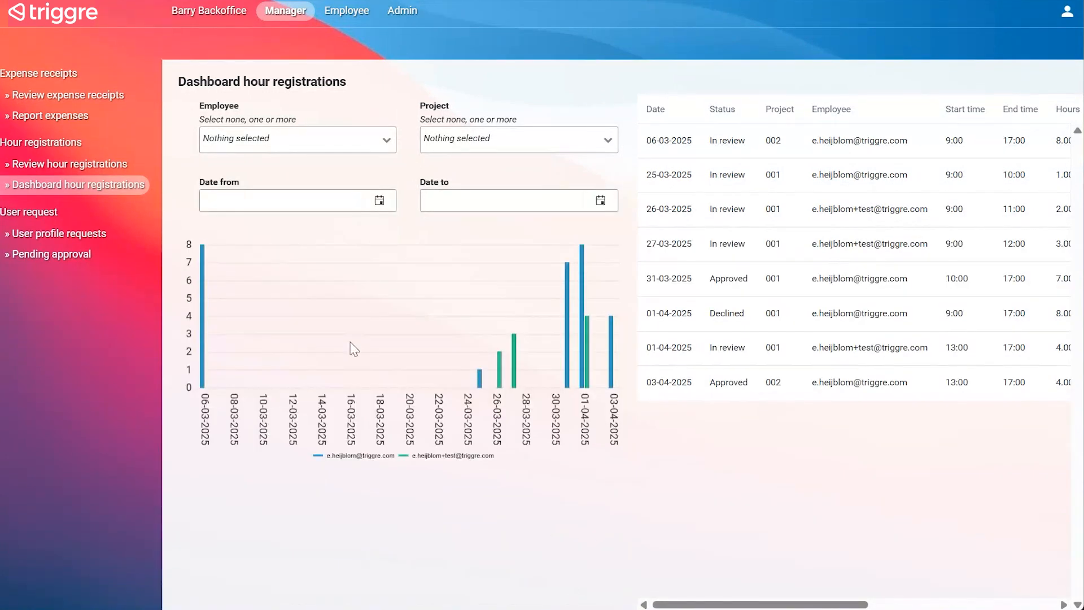
- Filter the dashboard with a Date from of 31-03-2025, and clear that date again
{"action": "left_click", "coordinate": [320, 203]}
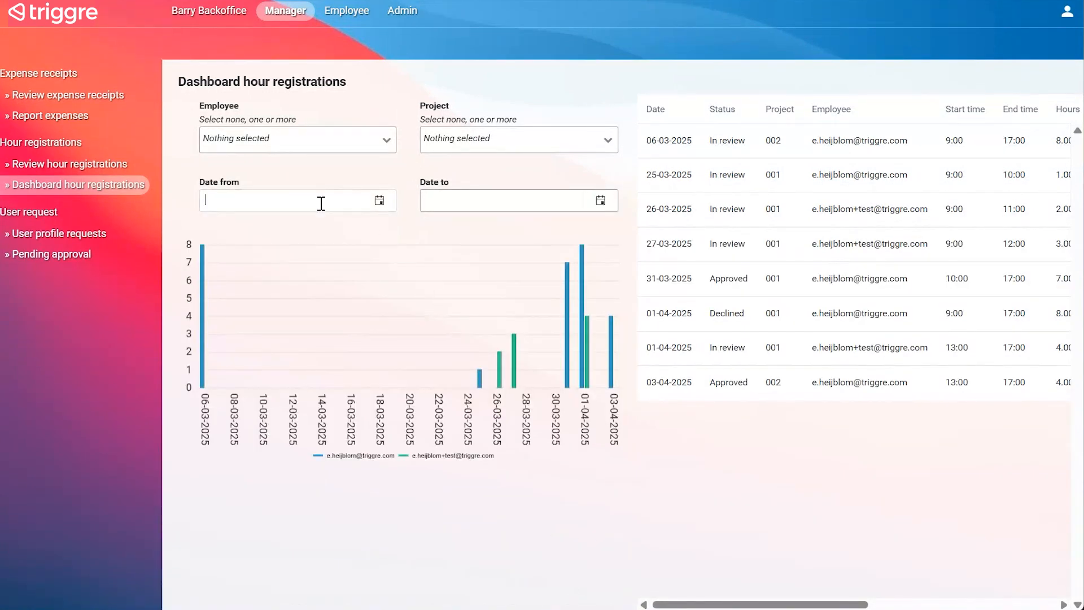
{"action": "left_click", "coordinate": [378, 202]}
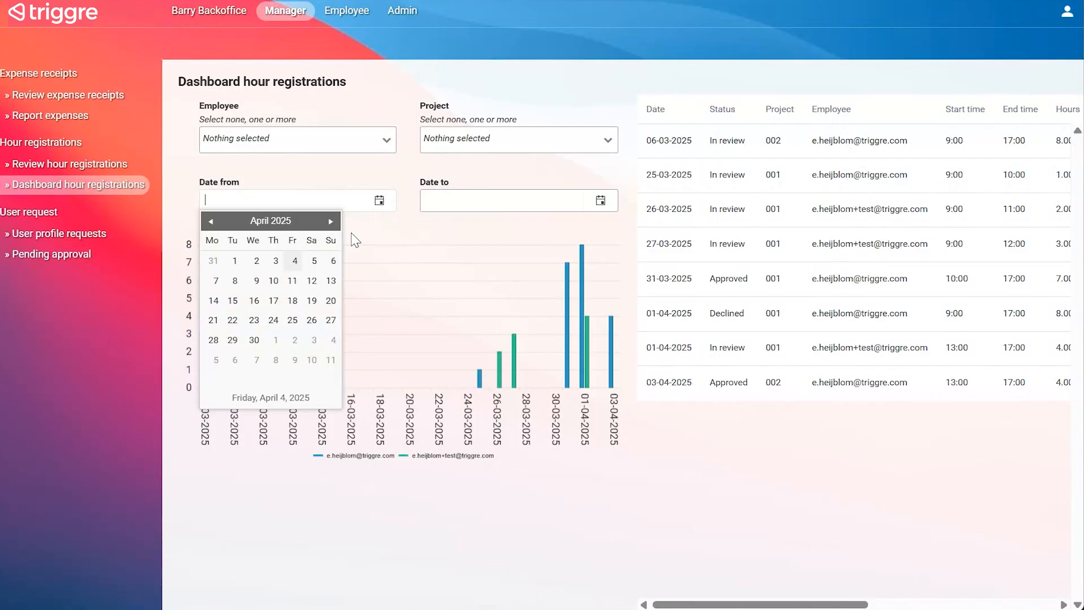
{"action": "left_click", "coordinate": [212, 261]}
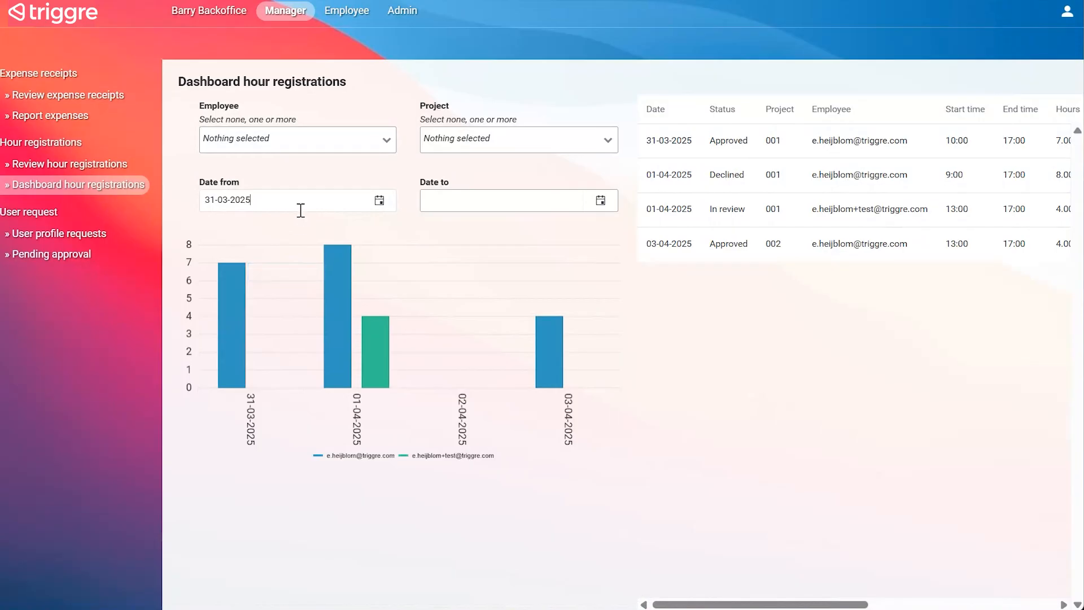
{"action": "left_click_drag", "start_coordinate": [337, 200], "coordinate": [191, 202]}
{"action": "key", "text": "BackSpace"}
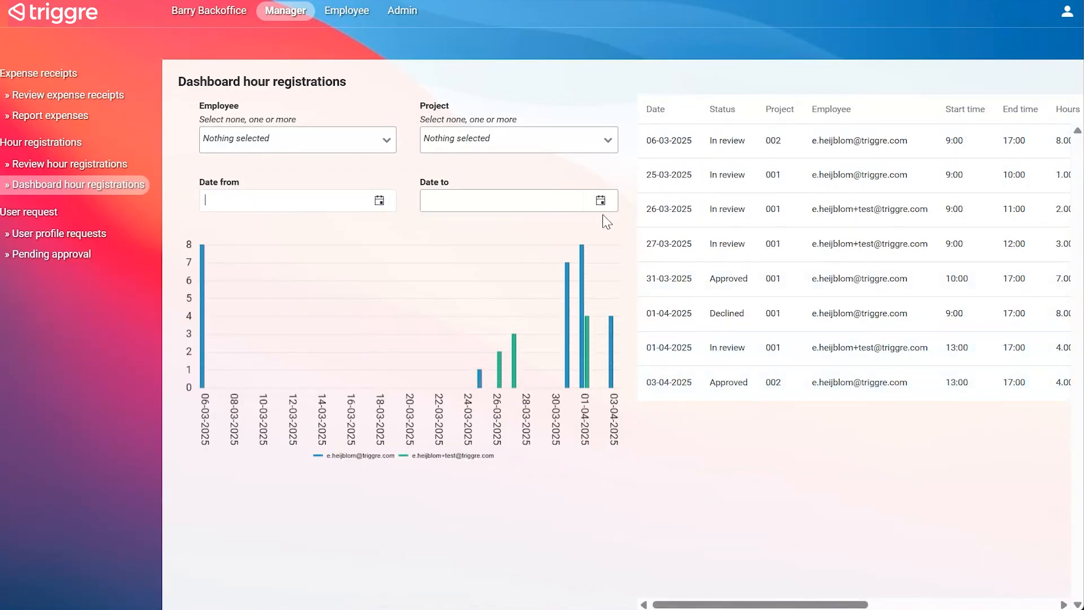
- Pick an end date for the dashboard's Date to filter
{"action": "left_click", "coordinate": [601, 201]}
{"action": "left_click", "coordinate": [434, 261]}
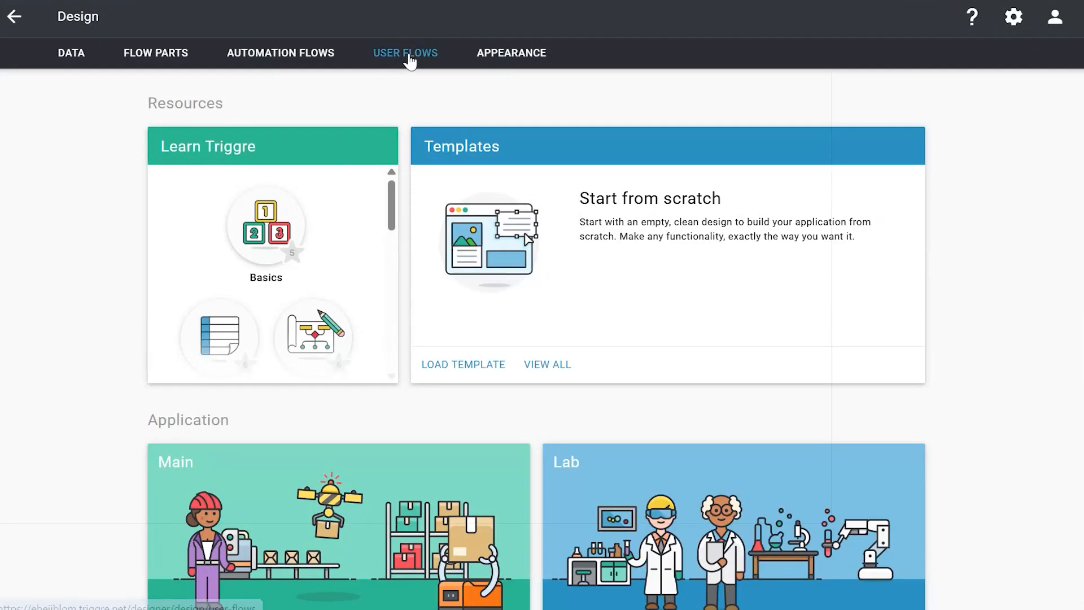
- Switch to the Triggre designer's user flows, search for "dash" and open the page of the Dashboard hour registrations flow
{"action": "left_click", "coordinate": [412, 59]}
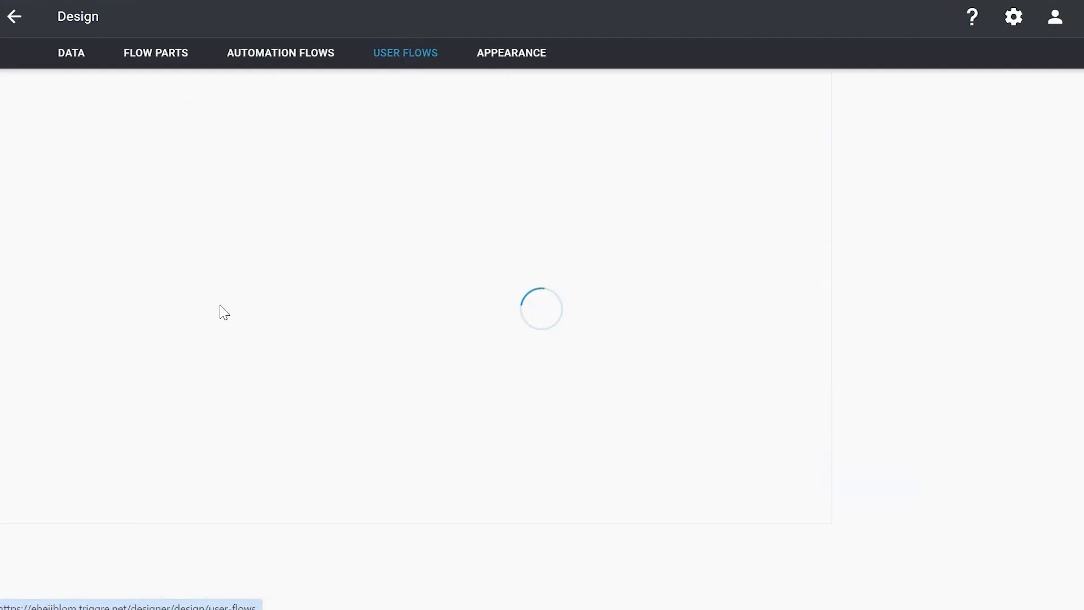
{"action": "type", "text": "dash"}
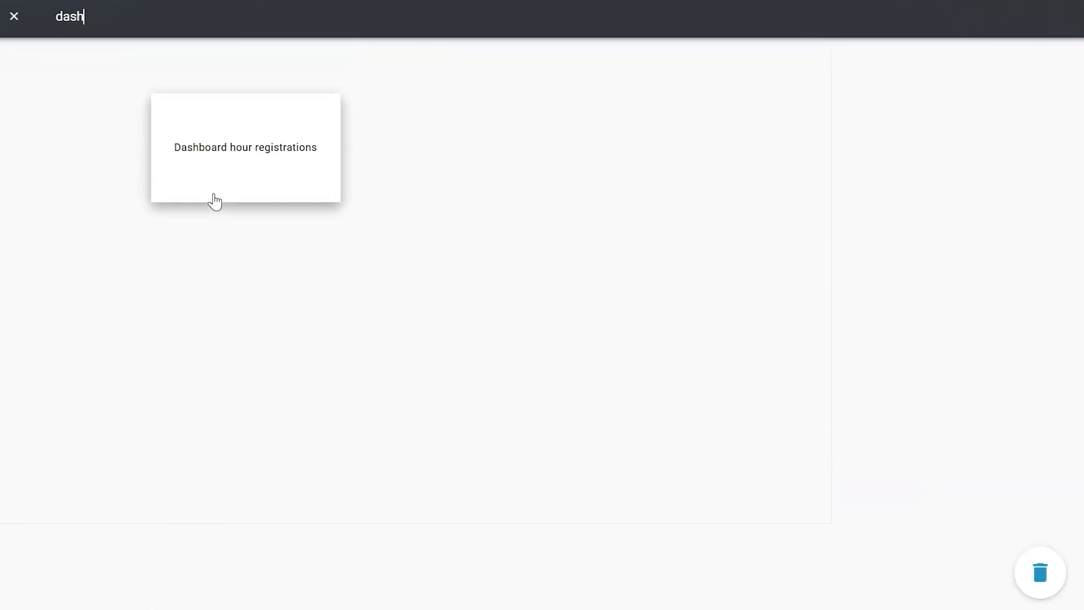
{"action": "left_click", "coordinate": [212, 198]}
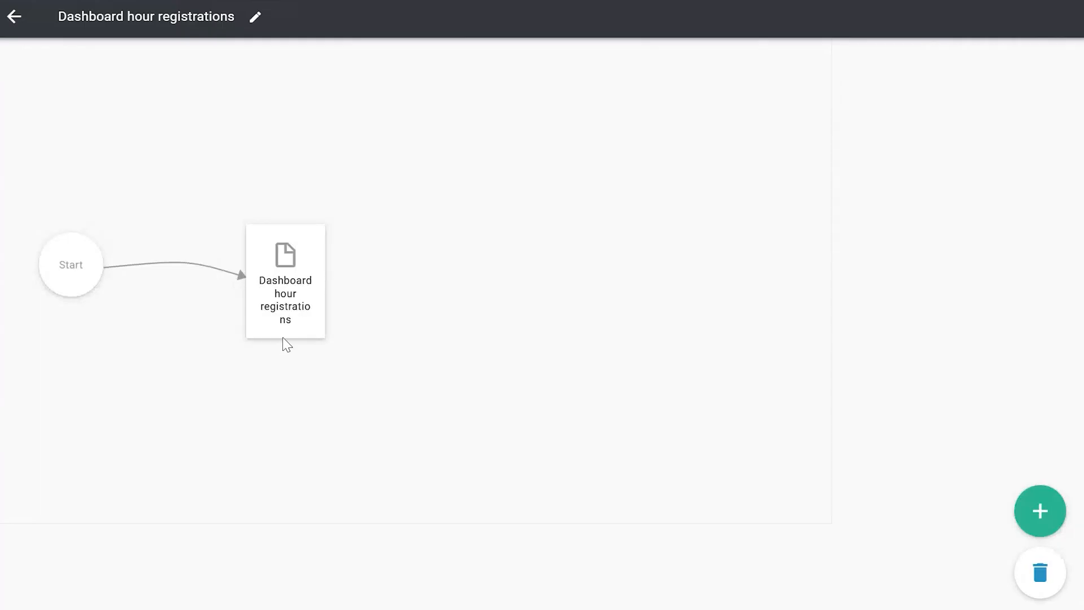
{"action": "left_click", "coordinate": [283, 337]}
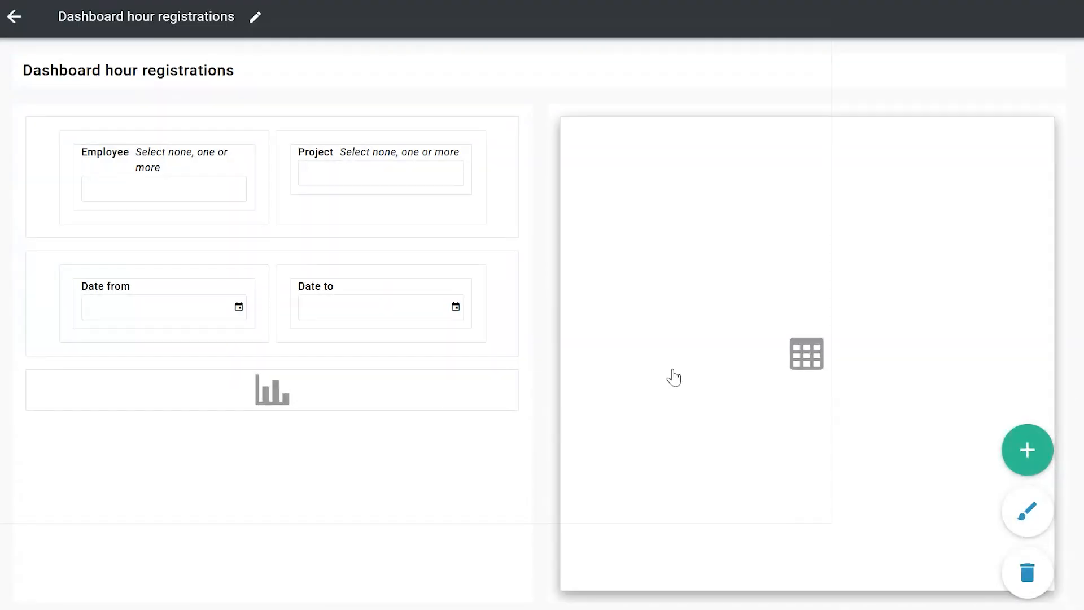
- Open the table's content settings at the Hour registration filter rule and examine the Employee condition
{"action": "left_click", "coordinate": [608, 365]}
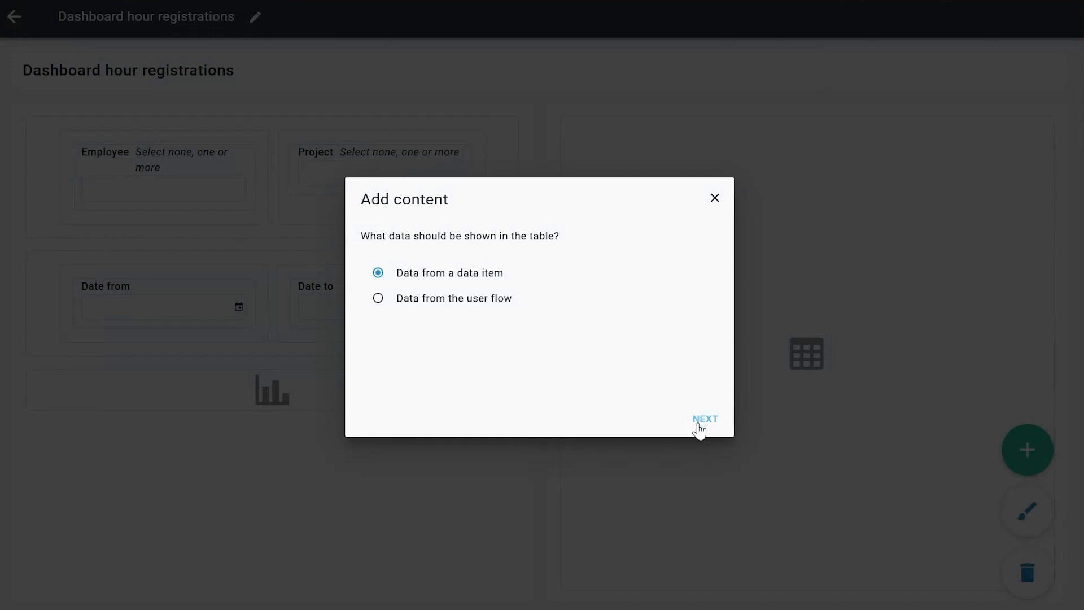
{"action": "left_click", "coordinate": [704, 419]}
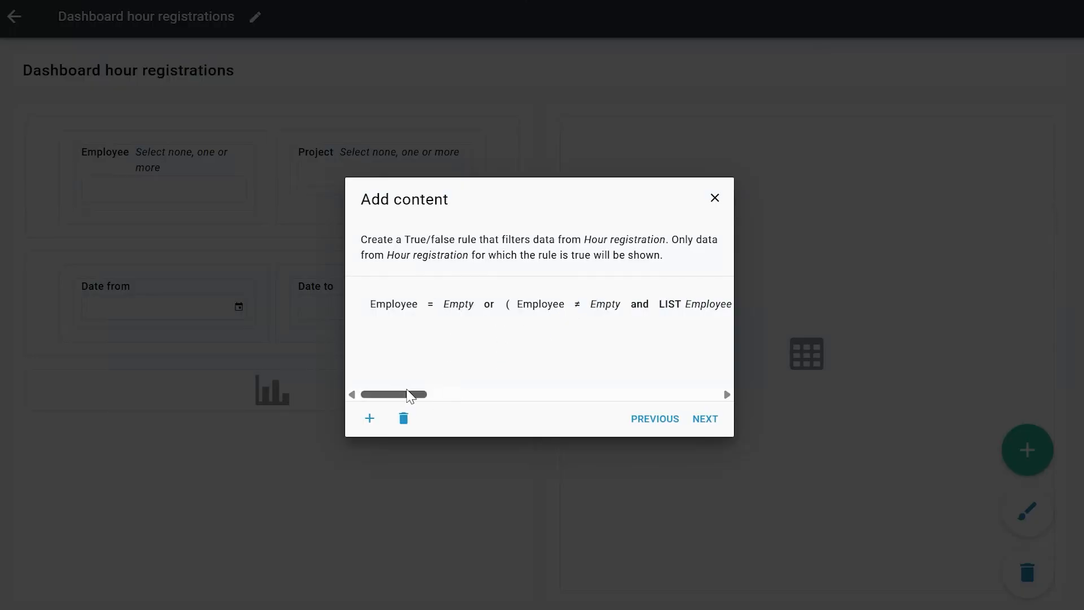
{"action": "left_click_drag", "start_coordinate": [411, 394], "coordinate": [439, 402]}
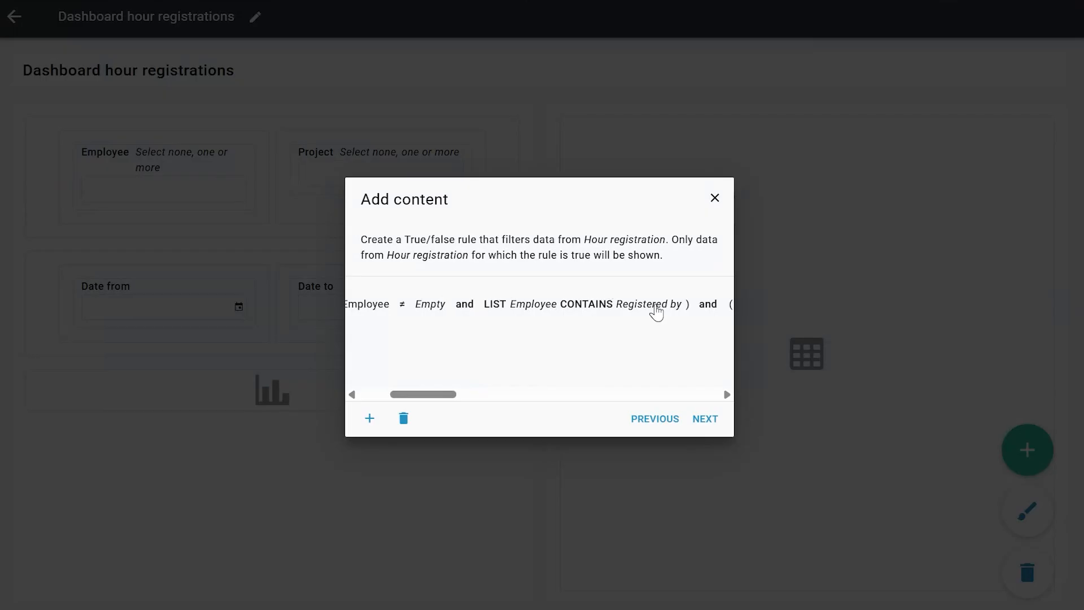
{"action": "left_click_drag", "start_coordinate": [442, 395], "coordinate": [414, 394]}
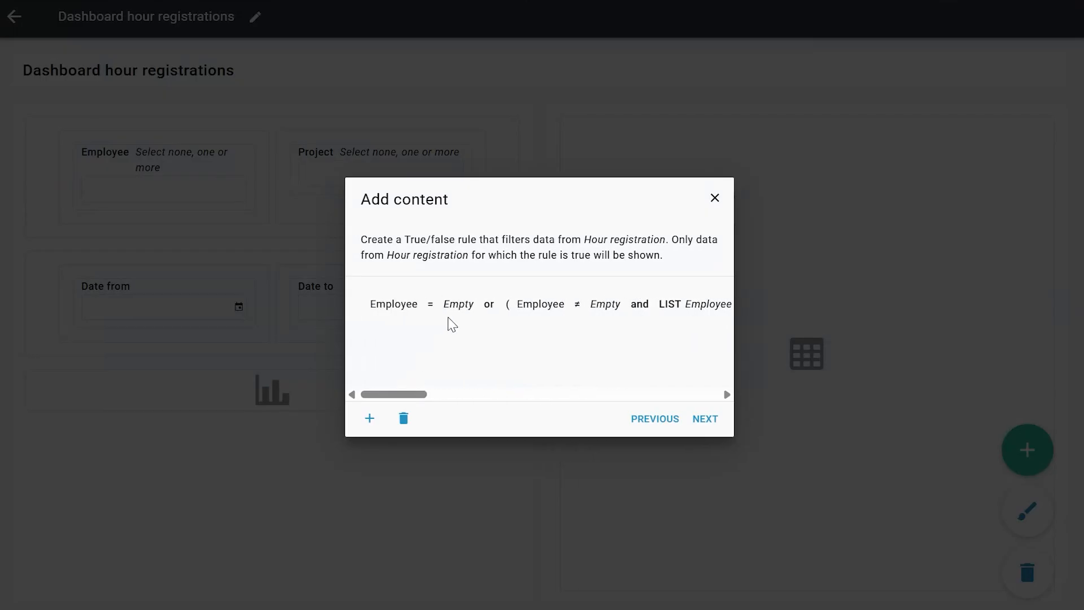
- Examine how the filter rule groups and links its Employee, Project, Date from and Date to conditions in insert mode
{"action": "left_click", "coordinate": [370, 419]}
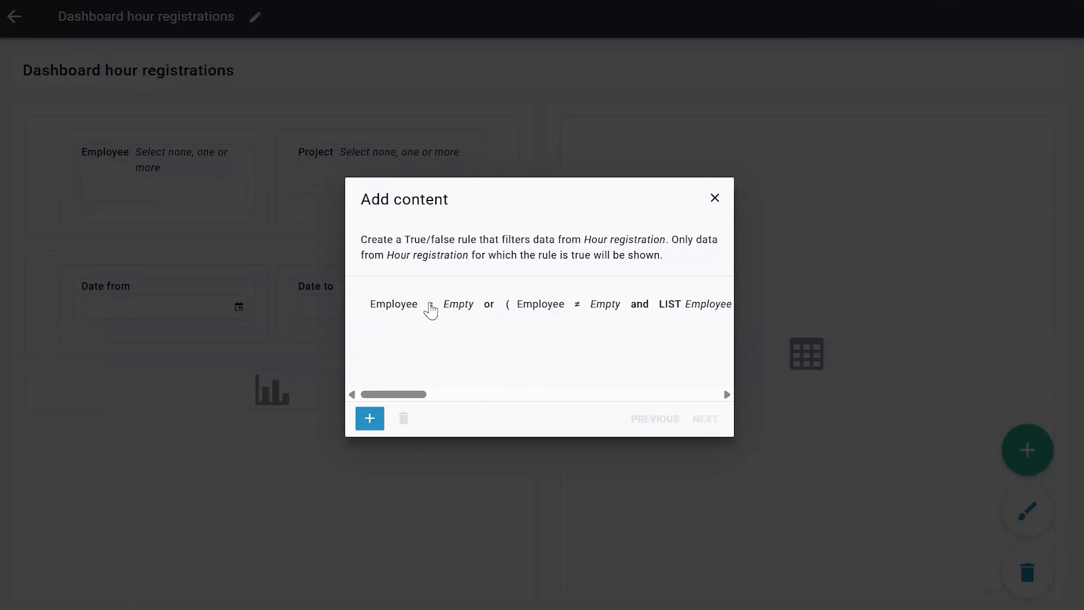
{"action": "left_click", "coordinate": [430, 310]}
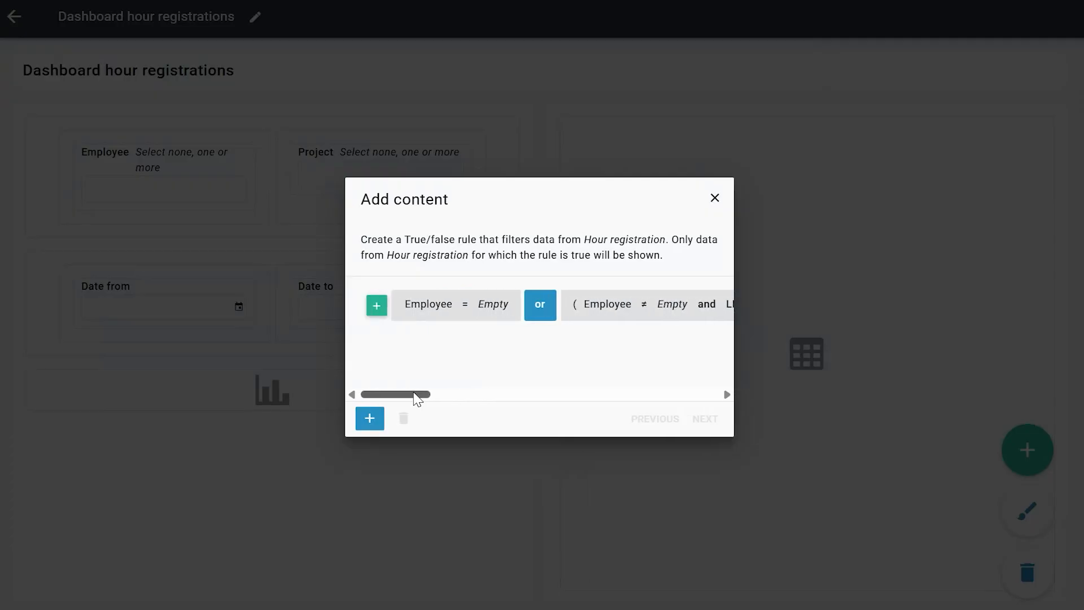
{"action": "left_click_drag", "start_coordinate": [414, 393], "coordinate": [443, 395]}
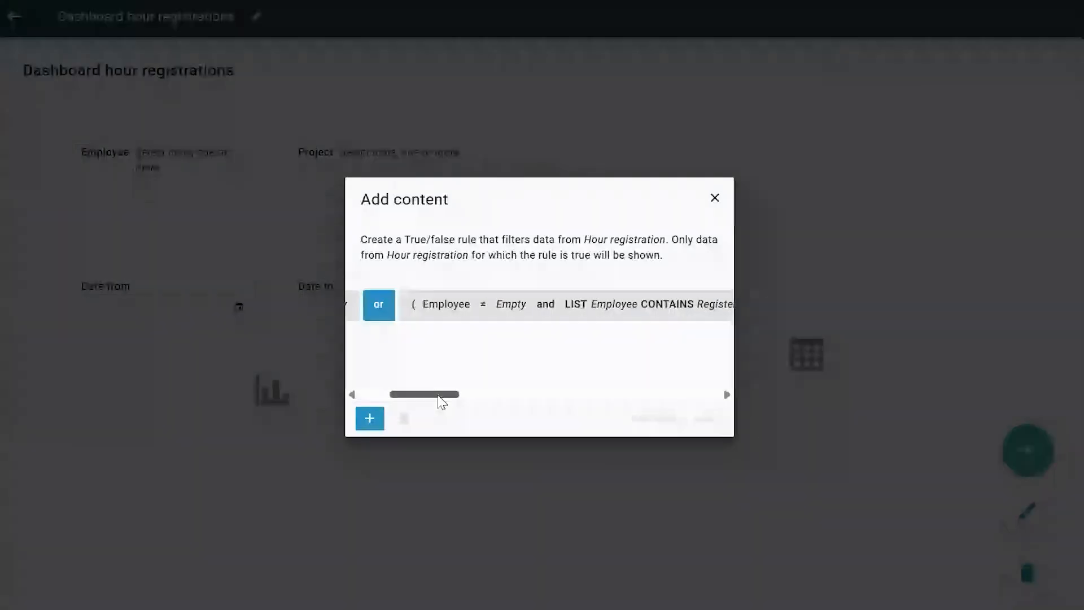
{"action": "left_click_drag", "start_coordinate": [442, 401], "coordinate": [503, 395]}
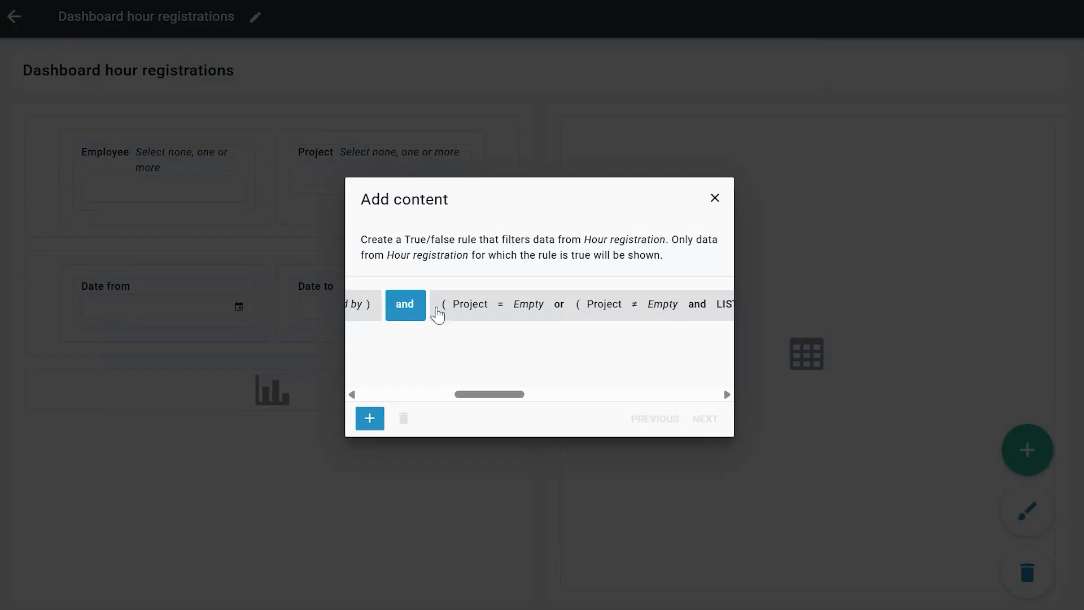
{"action": "left_click_drag", "start_coordinate": [467, 399], "coordinate": [476, 399]}
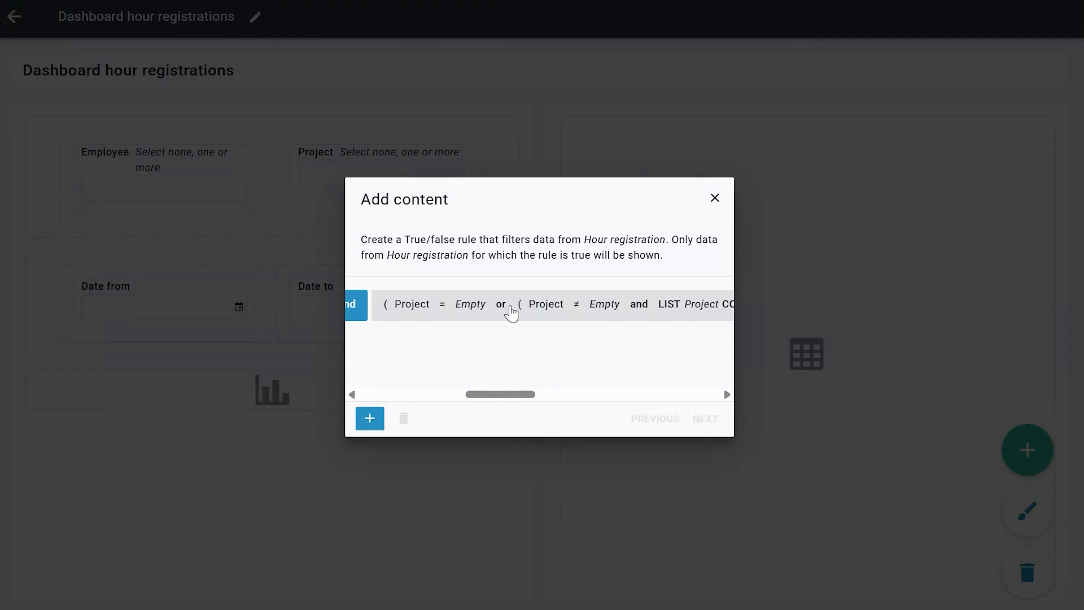
{"action": "scroll", "coordinate": [546, 393], "scroll_direction": "right", "scroll_amount": 6}
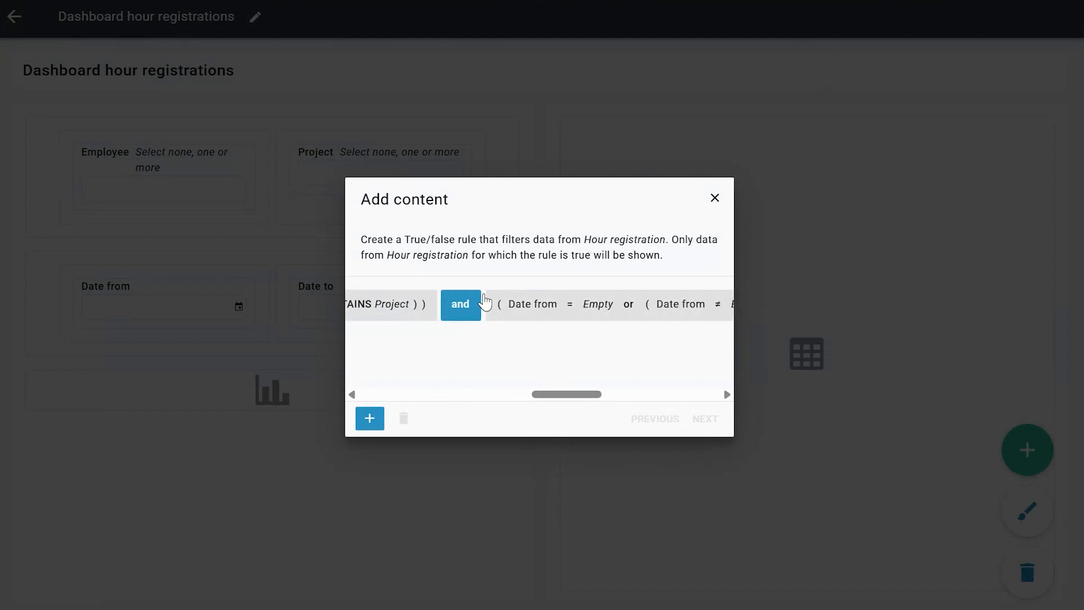
{"action": "left_click_drag", "start_coordinate": [587, 397], "coordinate": [627, 395]}
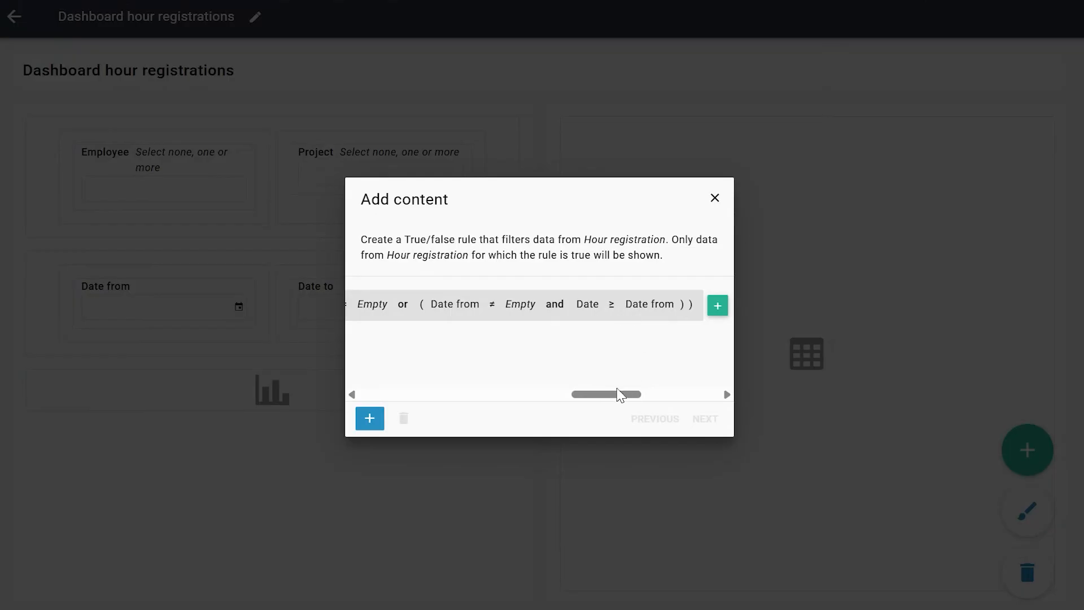
{"action": "left_click_drag", "start_coordinate": [619, 391], "coordinate": [675, 399]}
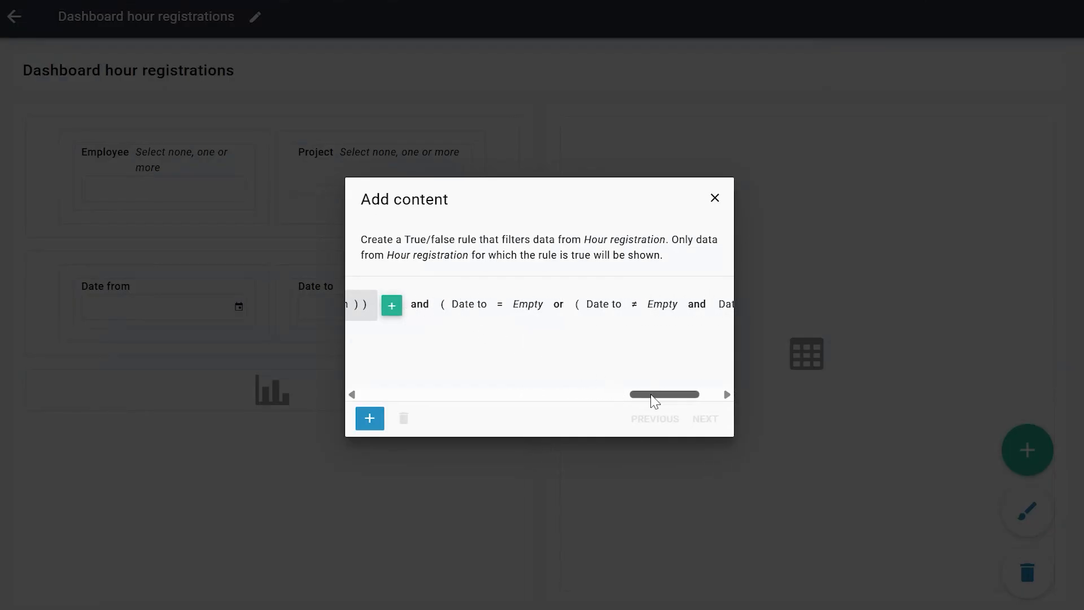
{"action": "left_click_drag", "start_coordinate": [651, 399], "coordinate": [673, 402]}
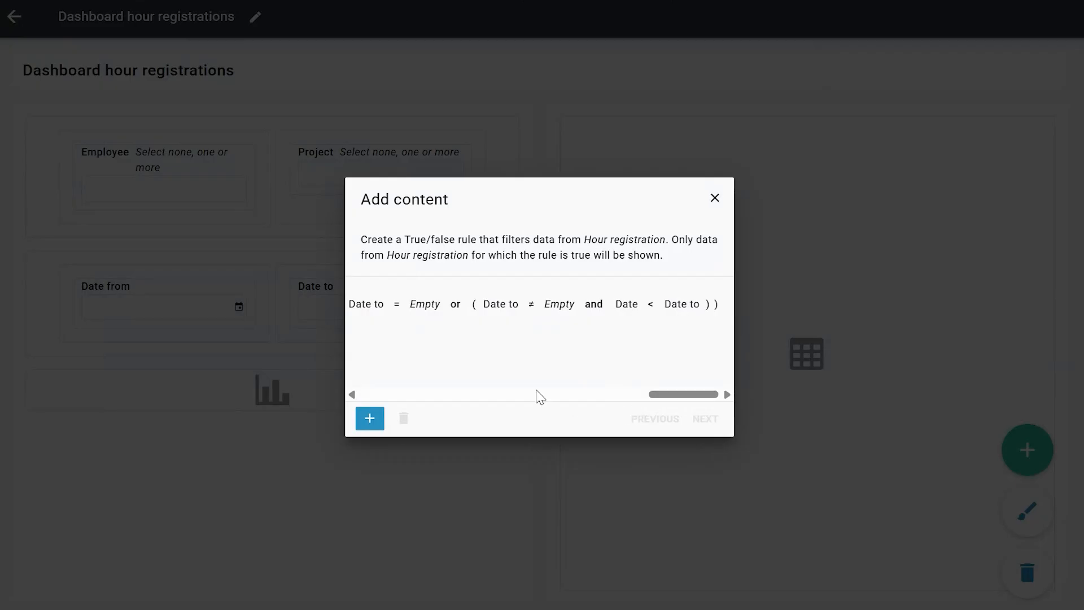